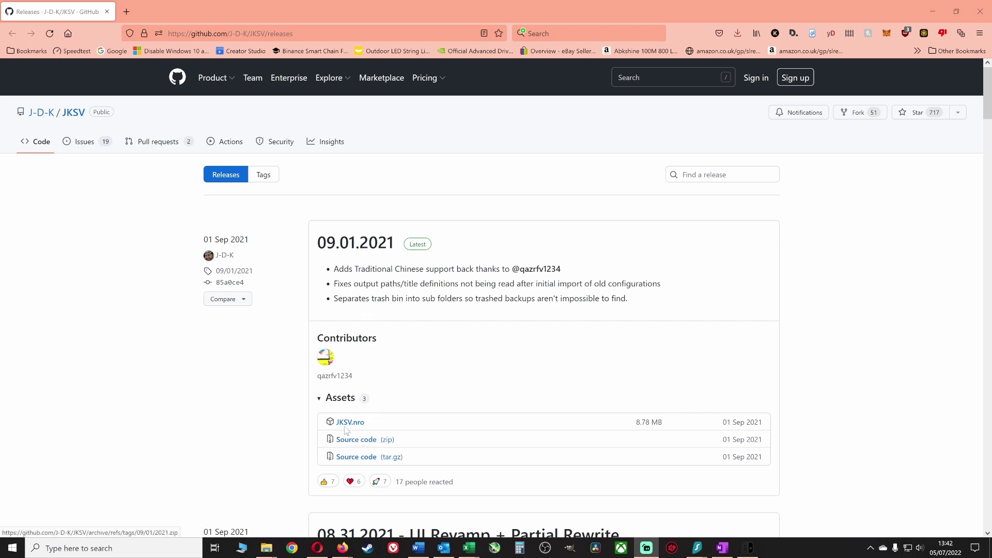
Step: Download JKSV.nro from the latest JKSV release assets on GitHub, then minimize the browser
left_click(362, 426)
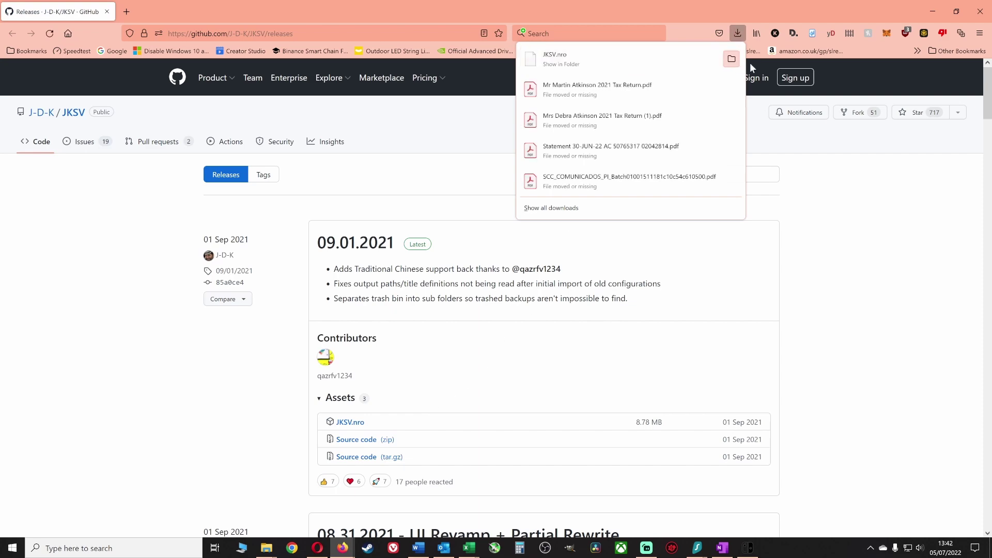
left_click(933, 14)
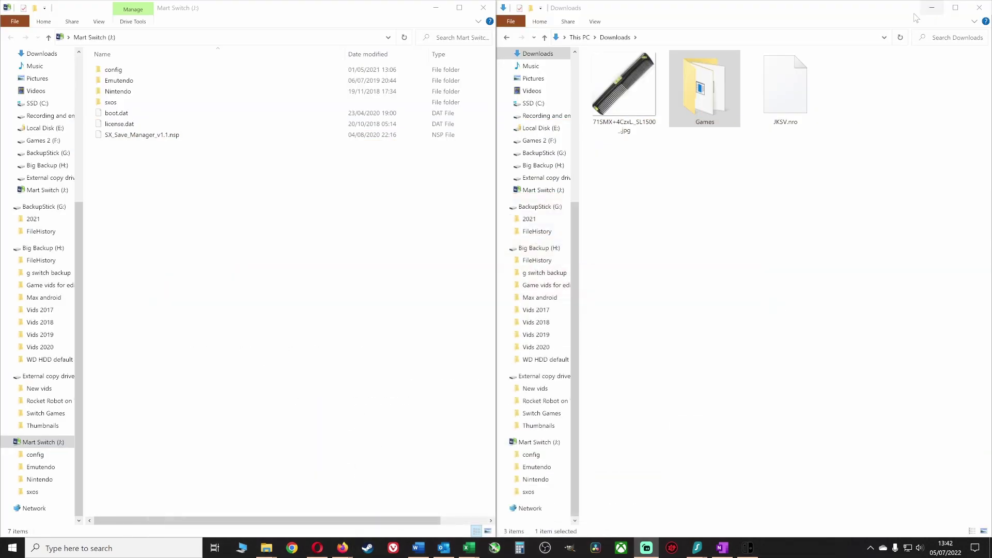
scroll(543, 119, "up", 2)
Step: Copy JKSV.nro from Downloads to the root of Mart Switch (J:) and bring up the drive's menu
left_click(542, 108)
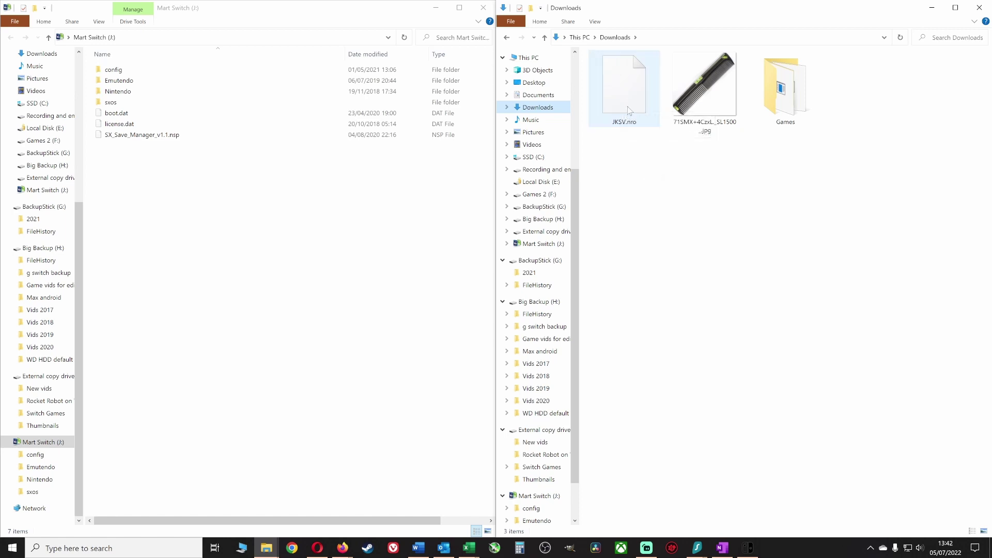
mouse_move(628, 101)
left_mouse_down()
mouse_move(383, 260)
mouse_move(153, 239)
left_mouse_up()
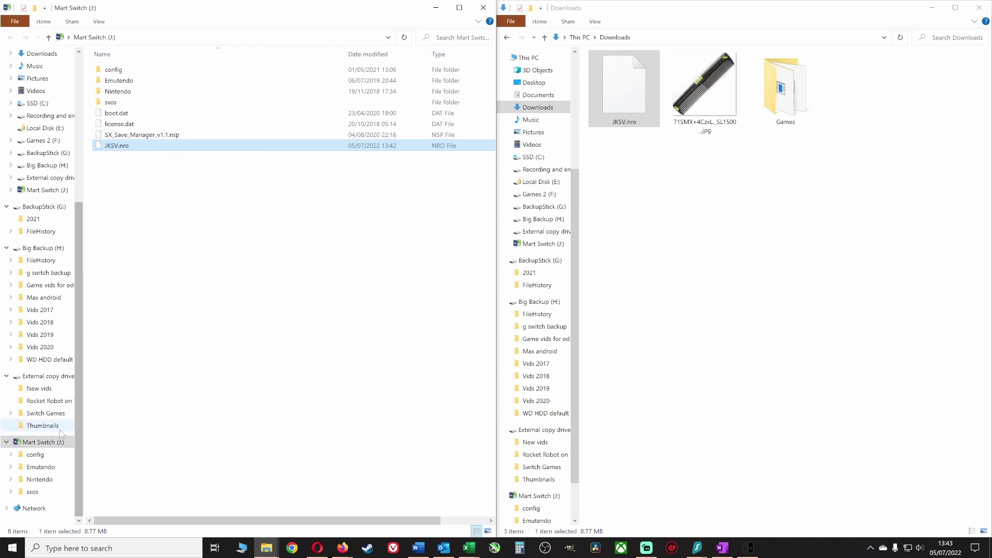
left_click(39, 445)
right_click(41, 448)
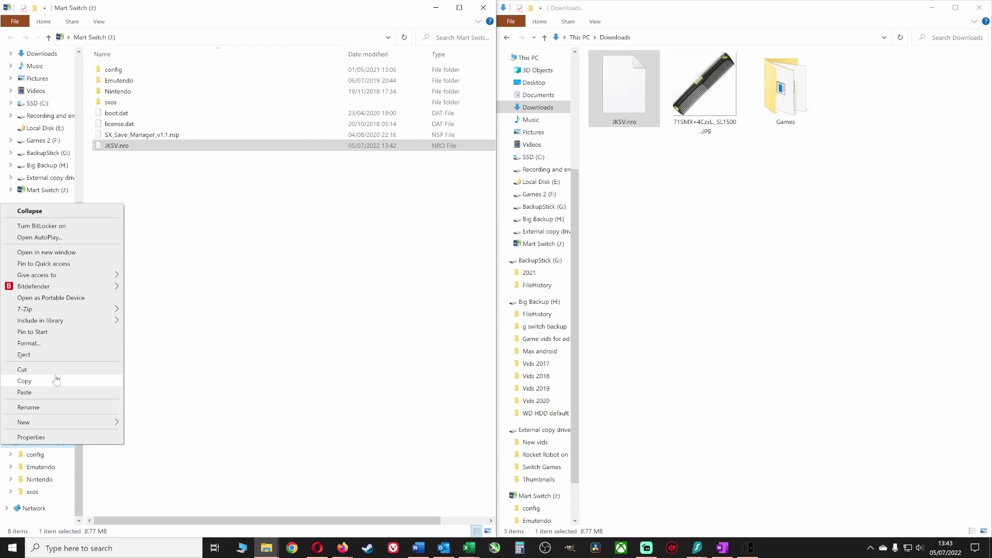
Step: Eject the SD card, open SX OS from Album, and go to the HOMEBREW list
left_click(38, 355)
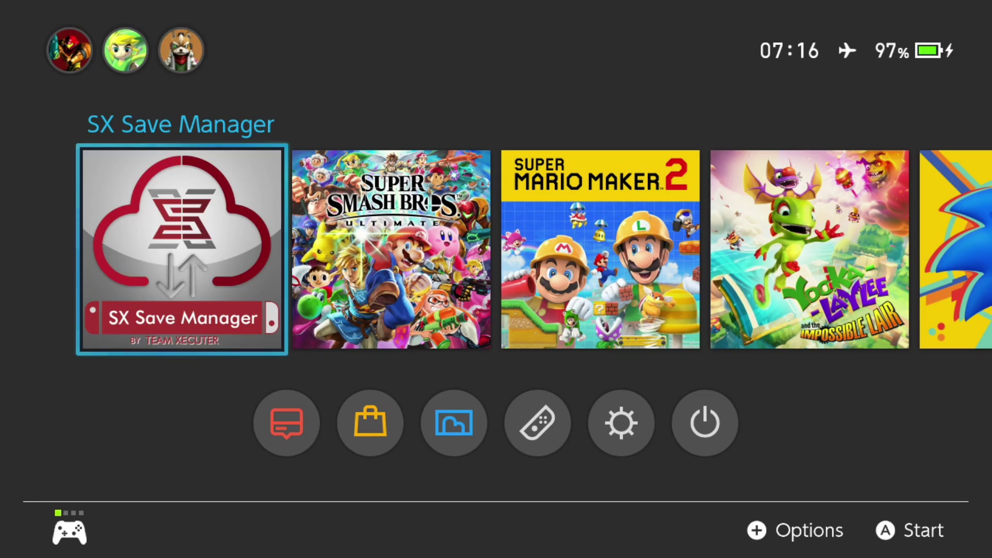
key("Down")
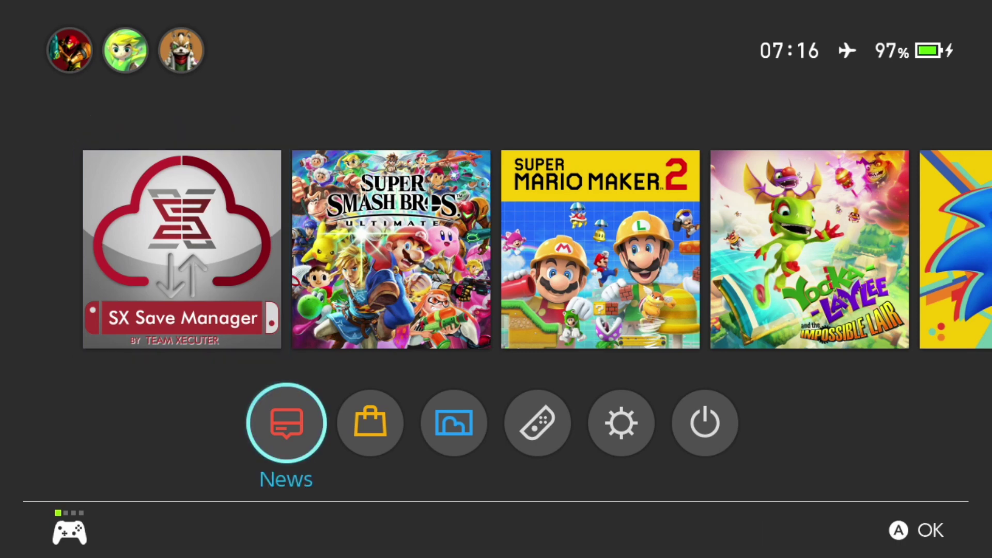
key("Right")
key("Right")
key("Return")
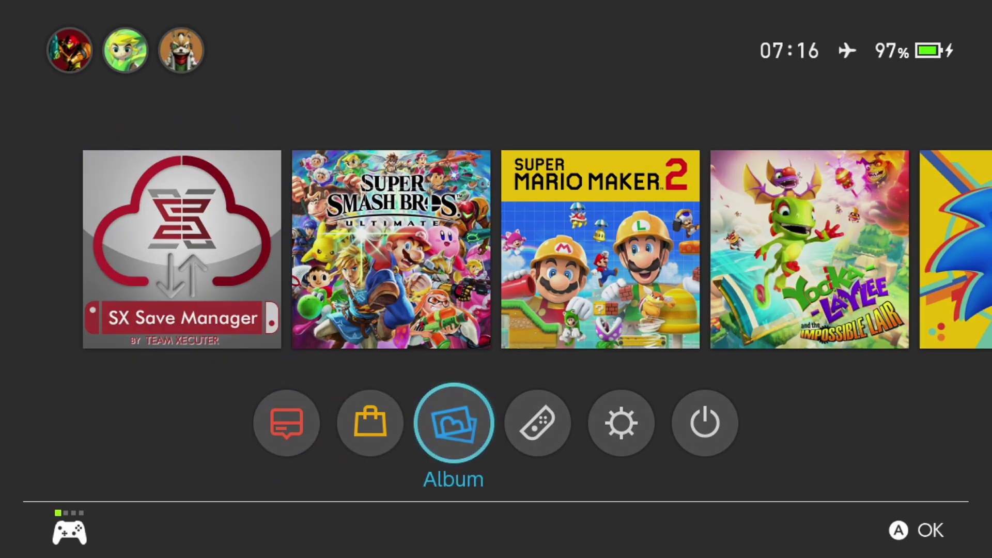
key("r")
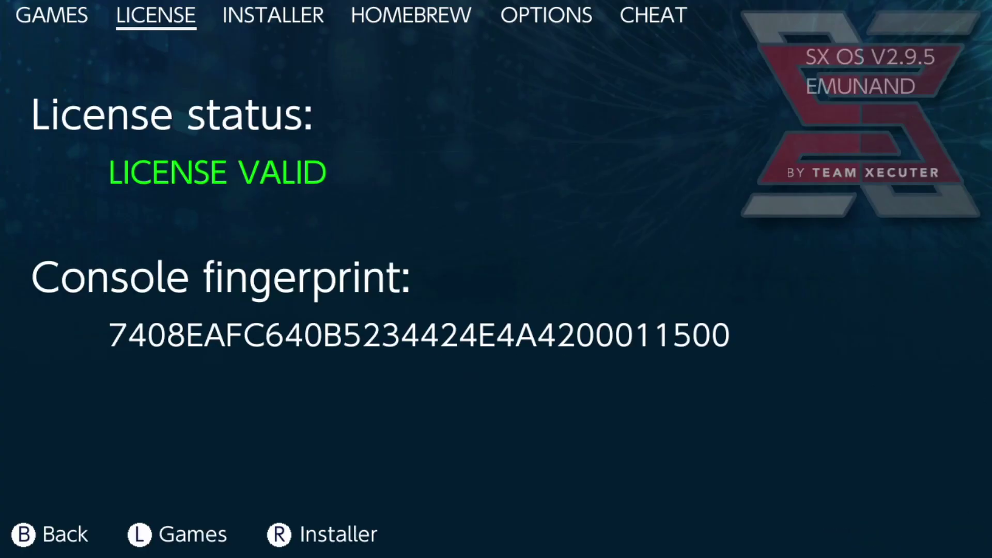
key("r")
key("r")
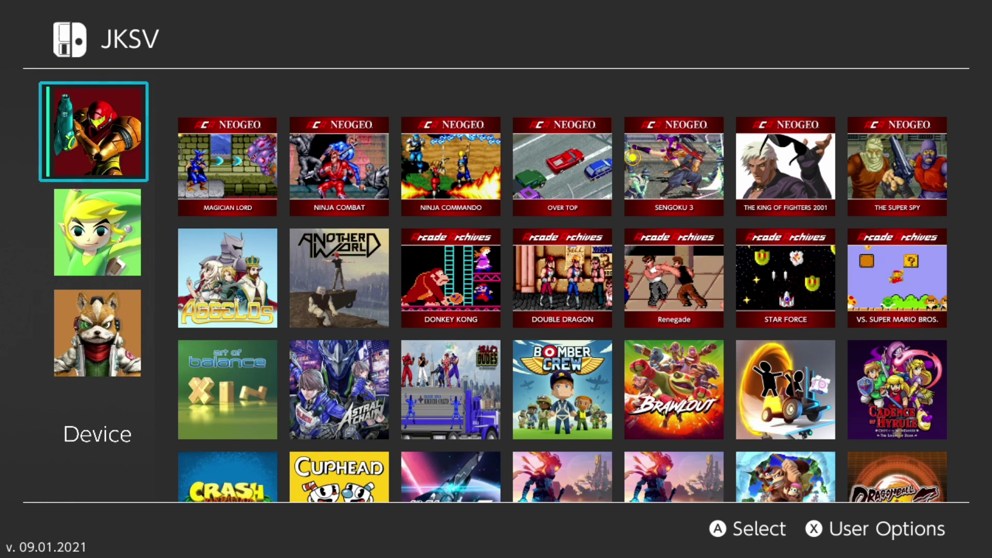
key("Right")
key("Right")
key("Right")
key("Right")
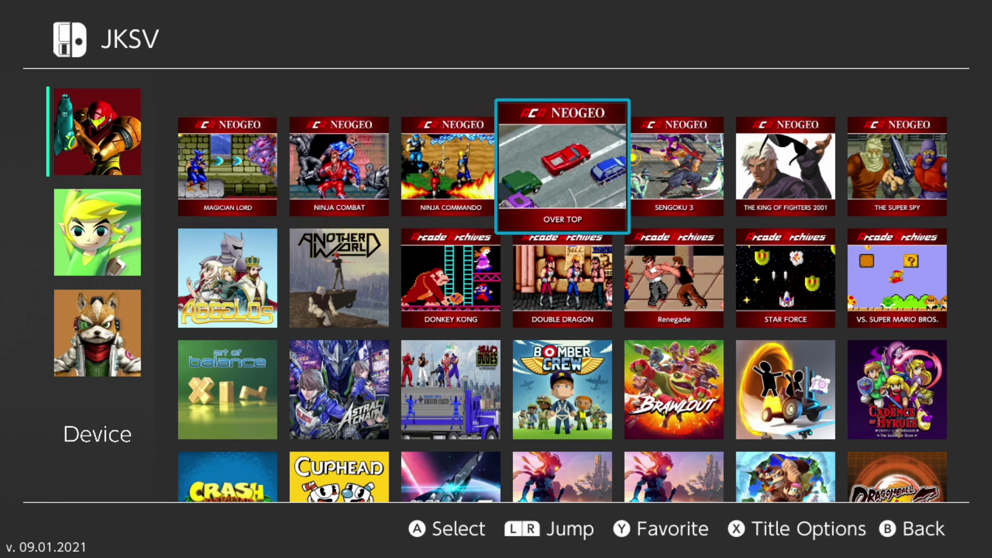
key("Down")
key("Down")
key("Down")
key("Down")
key("Down")
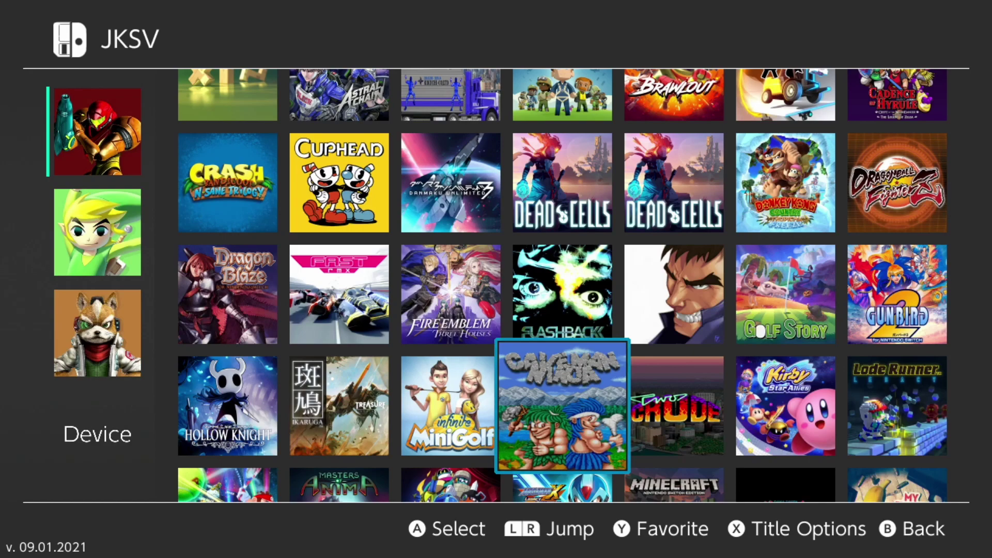
key("Down")
key("Down")
key("Down")
key("Down")
key("Down")
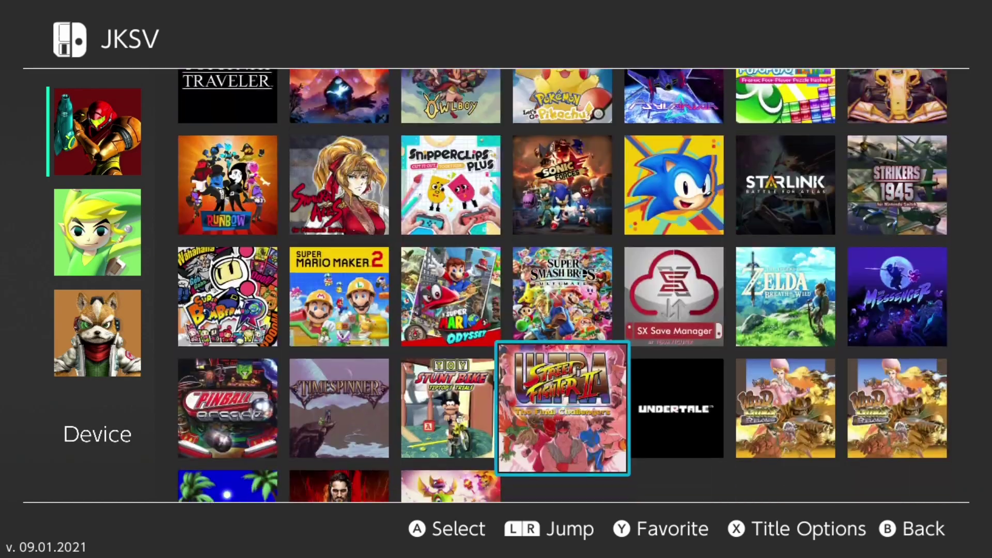
key("Down")
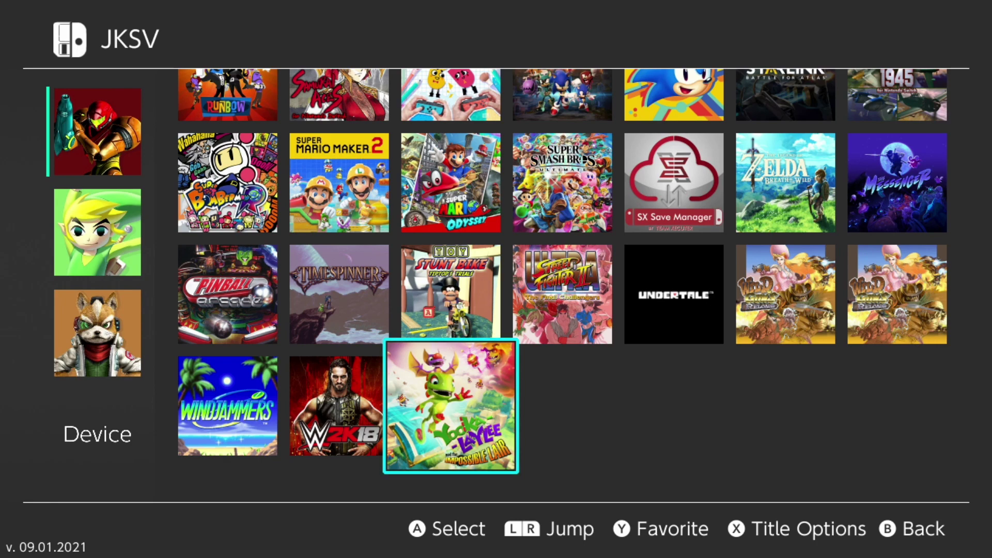
key("Return")
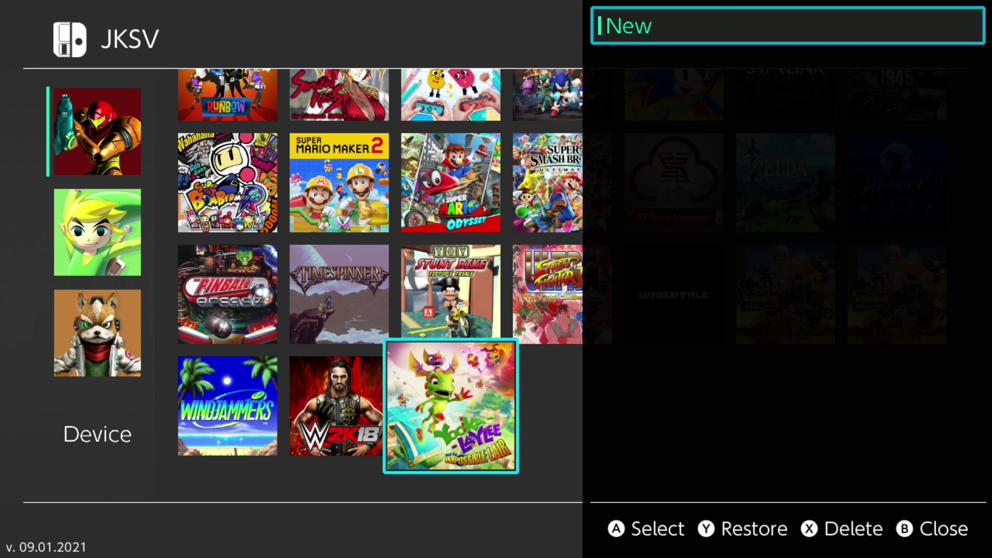
key("Down")
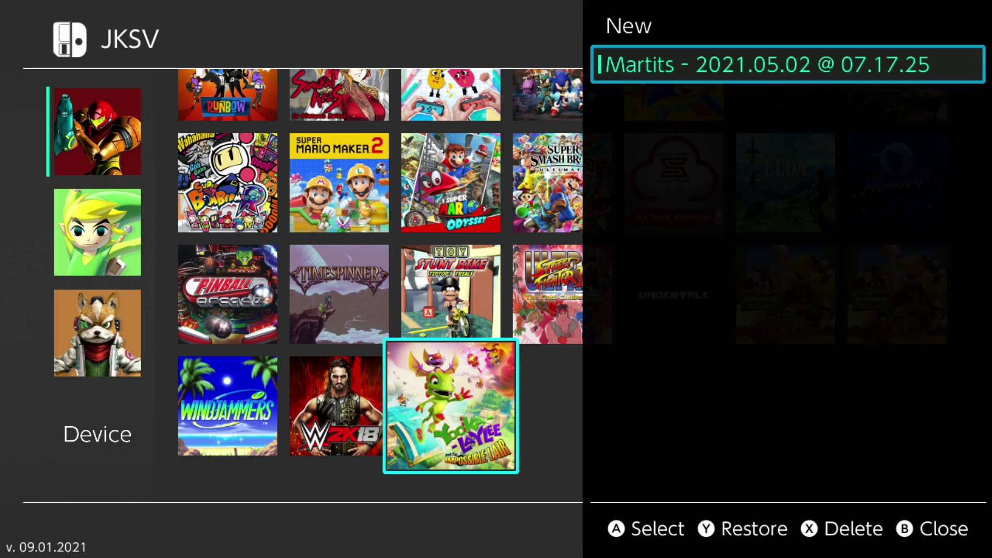
key("Up")
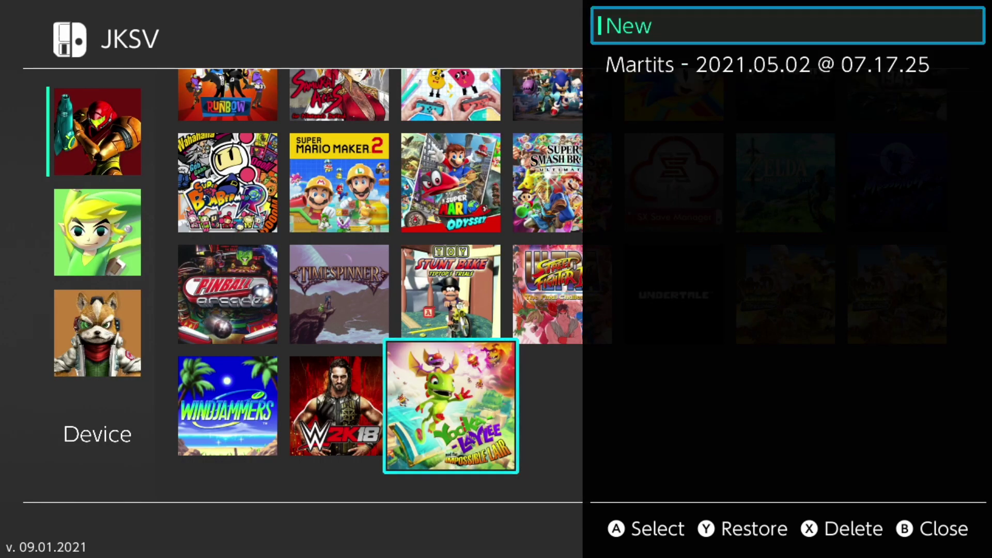
key("Down")
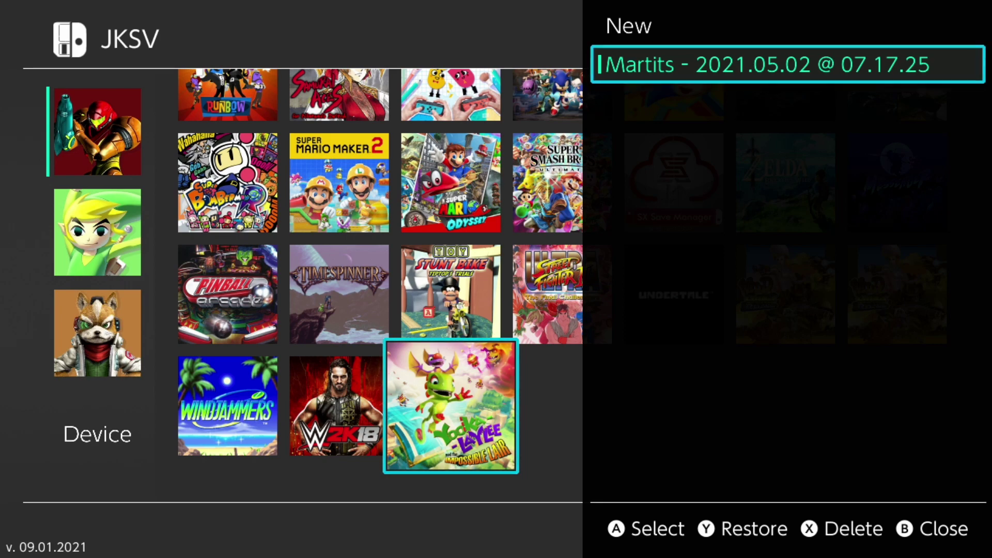
key("Up")
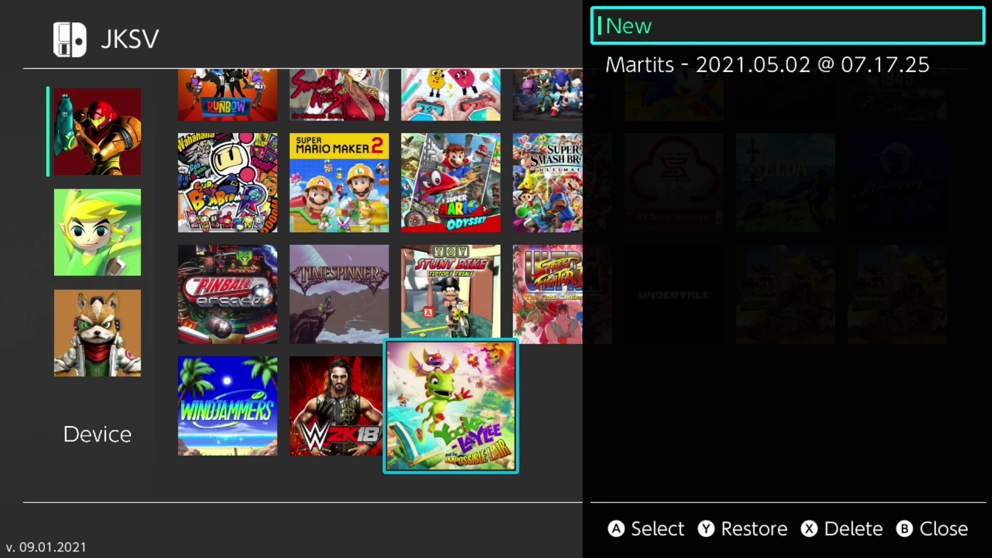
key("Escape")
key("Up")
key("Down")
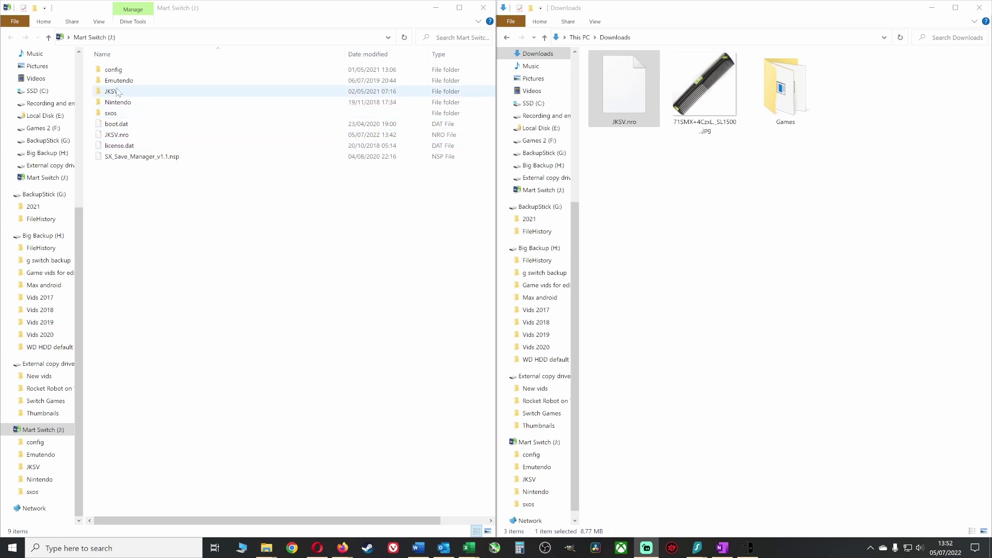
Step: Copy the JKSV folder from Mart Switch (J:) into the Downloads folder
mouse_move(123, 92)
left_mouse_down()
mouse_move(180, 117)
mouse_move(153, 97)
mouse_move(724, 266)
left_mouse_up()
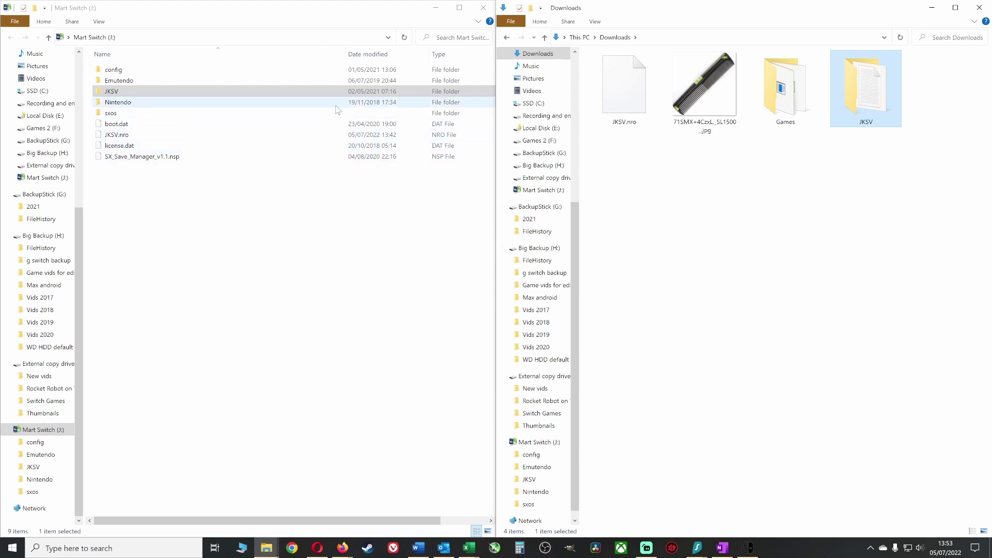
mouse_move(47, 177)
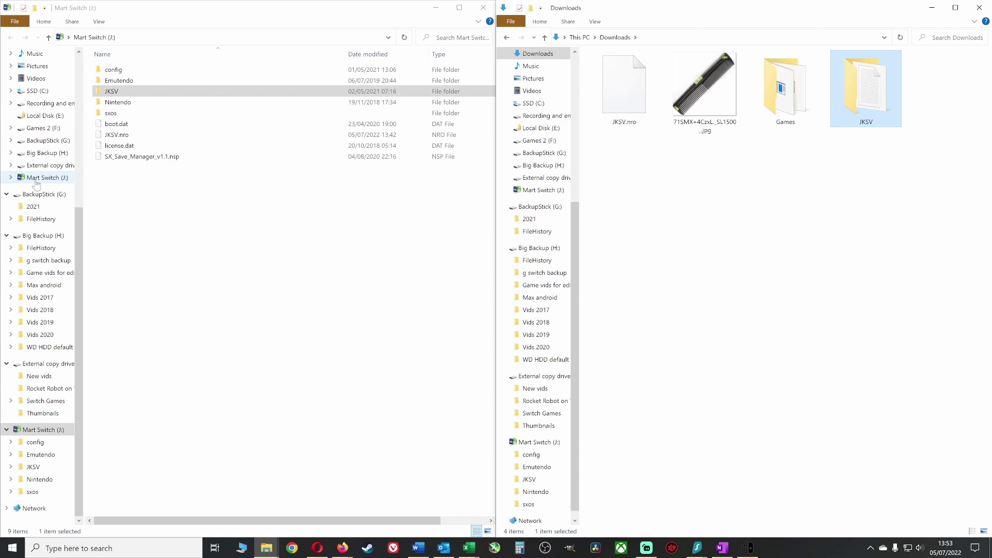
Step: Copy the JKSV folder from Downloads onto the new MART SWITCH (J:) card
left_click(35, 178)
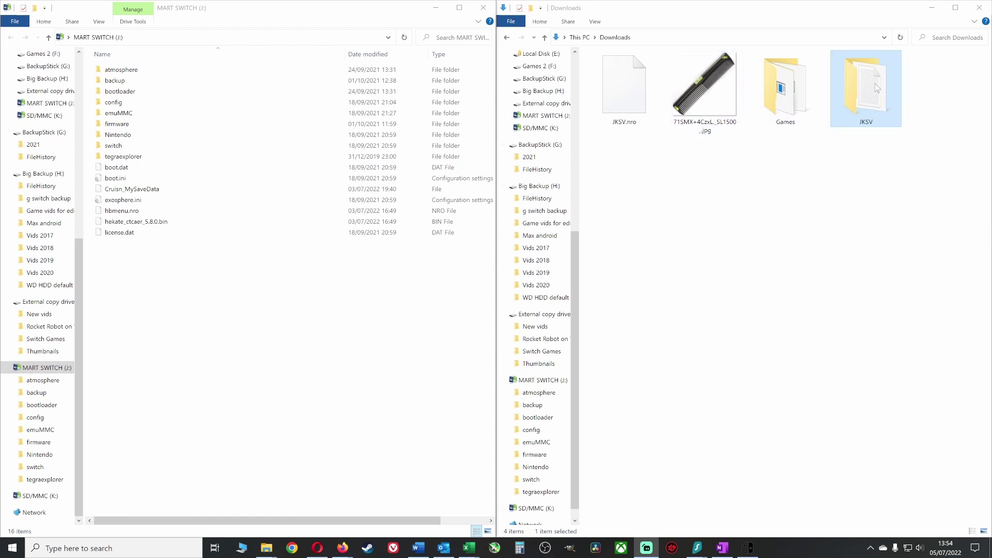
left_click_drag(876, 88, 580, 301)
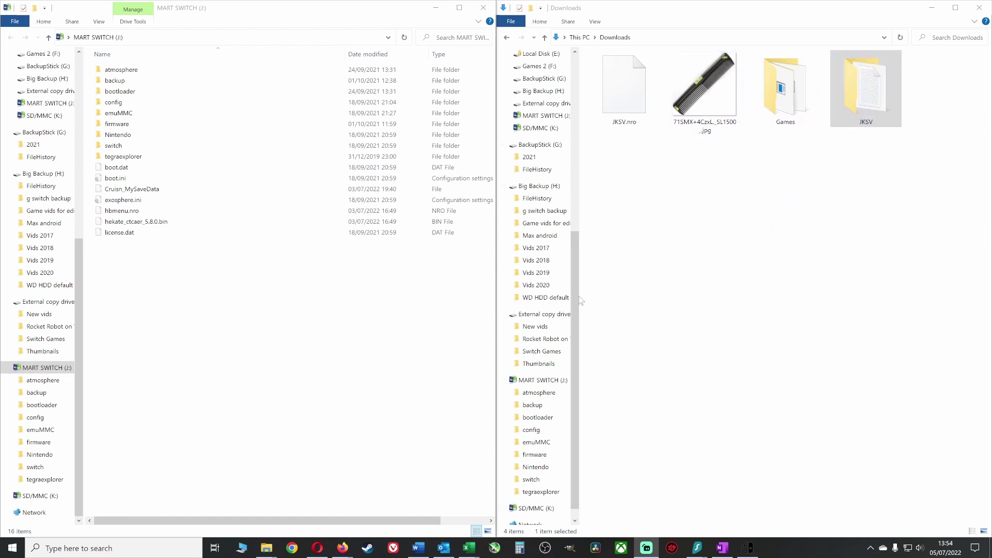
left_click_drag(580, 302, 178, 344)
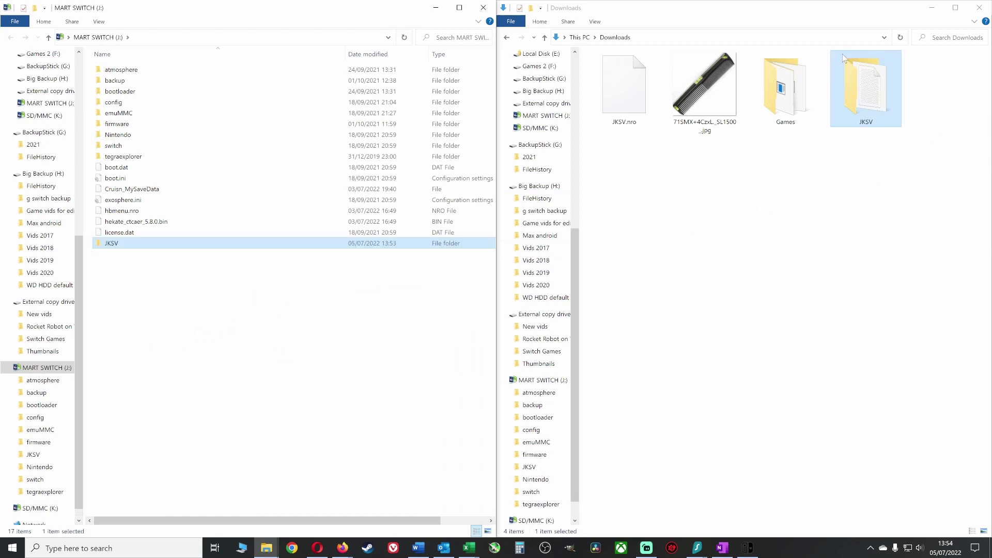
Step: Replace JKSV.nro in the card's switch folder with the Downloads copy
double_click(162, 147)
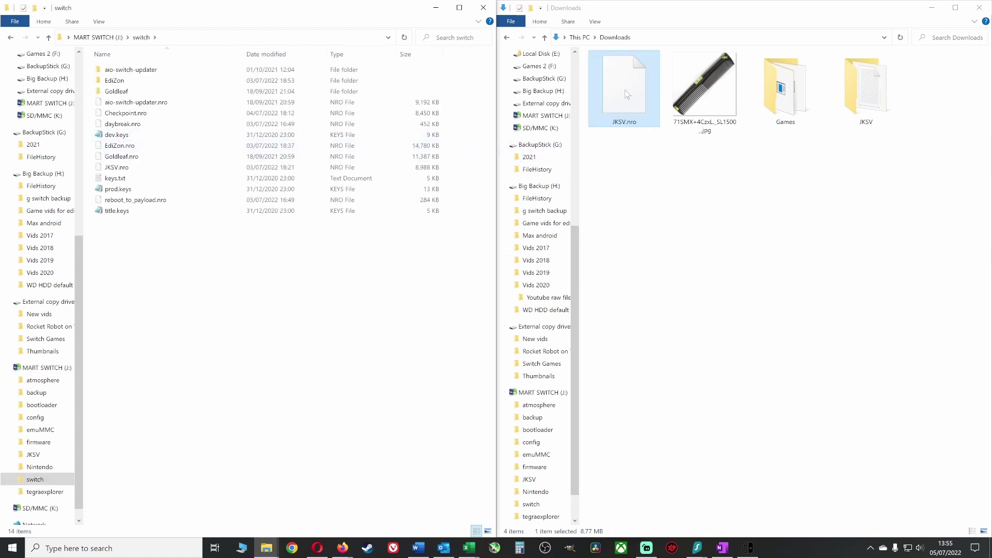
mouse_move(626, 94)
left_mouse_down()
mouse_move(454, 244)
mouse_move(205, 276)
left_mouse_up()
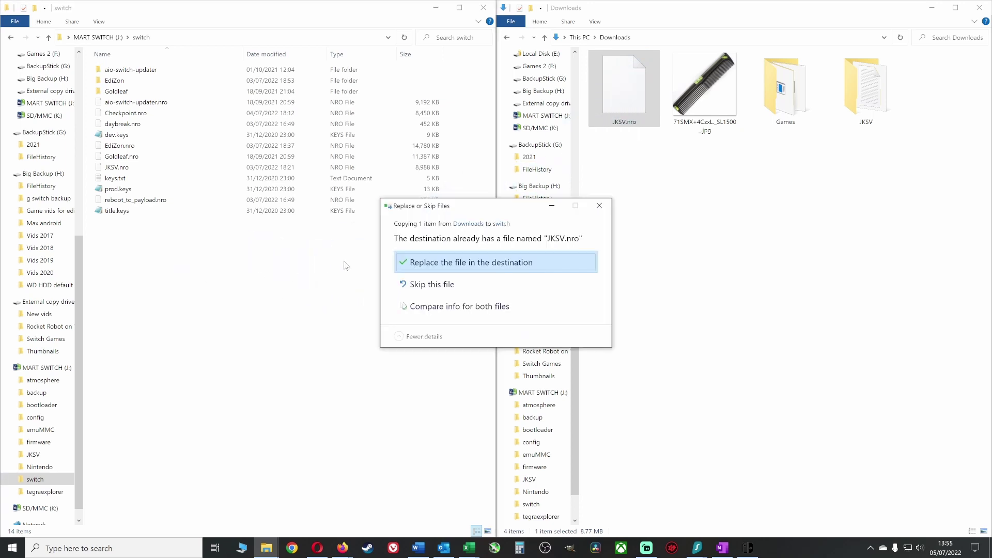
left_click(425, 265)
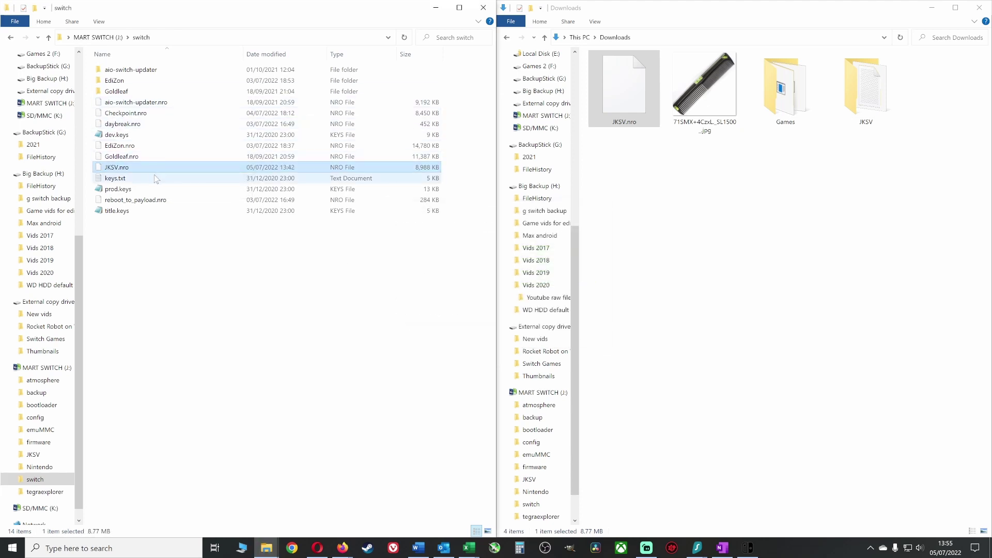
mouse_move(45, 368)
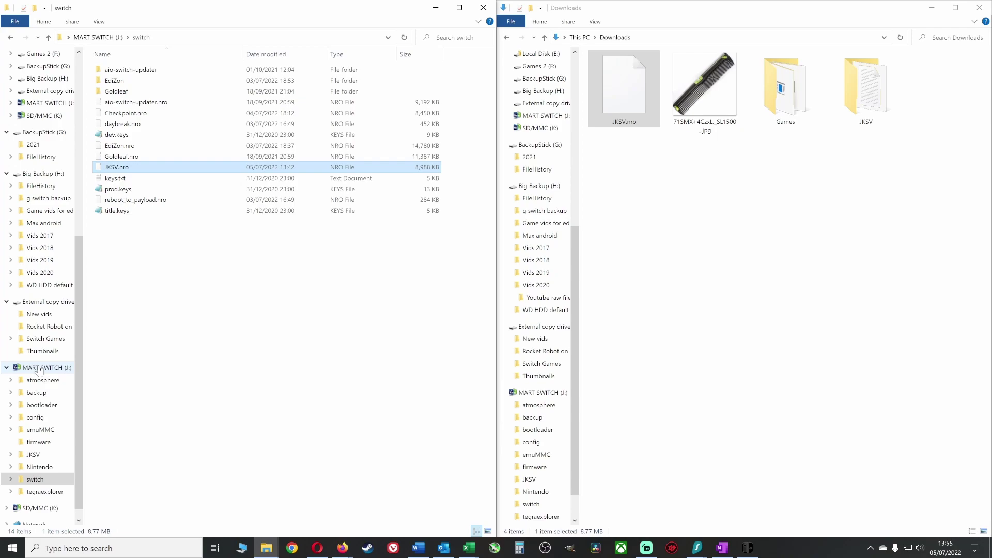
right_click(39, 369)
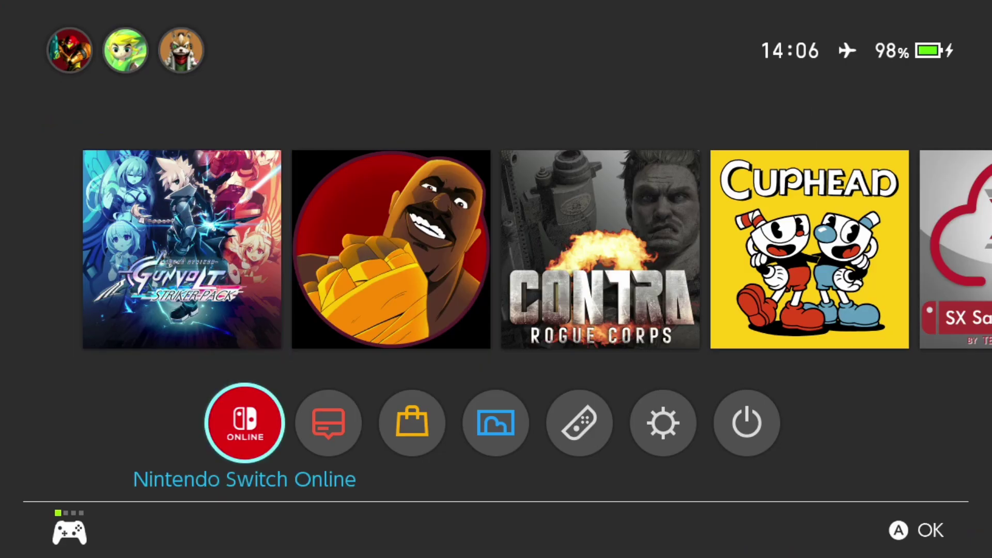
Step: Open Album to load the homebrew menu and launch JKSV
key("Right")
key("Right")
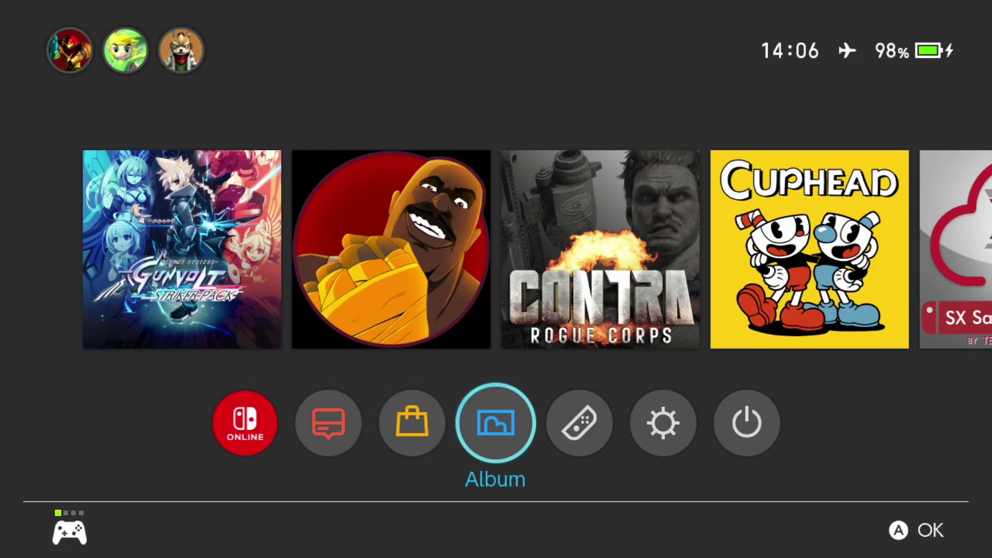
key("Return")
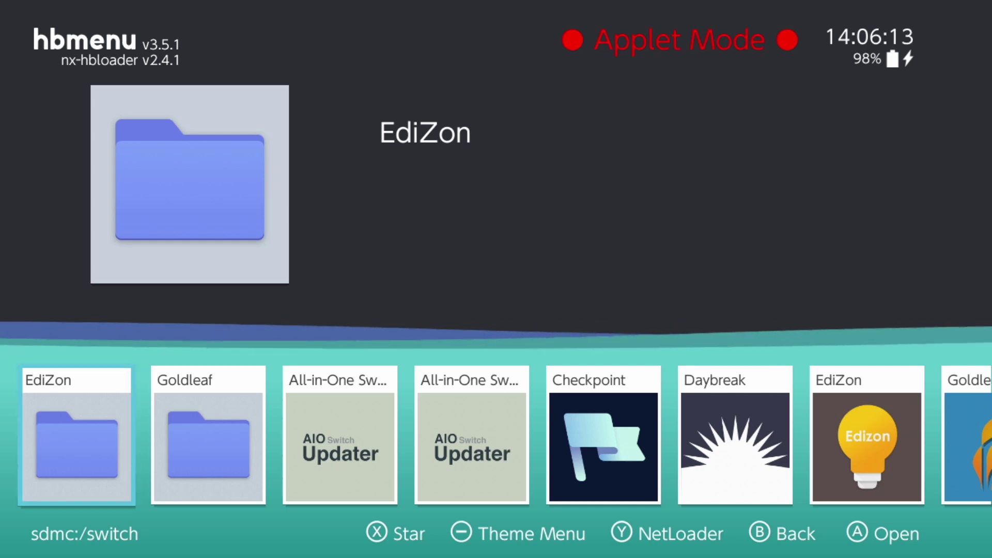
key("Right")
key("Right")
key("Right")
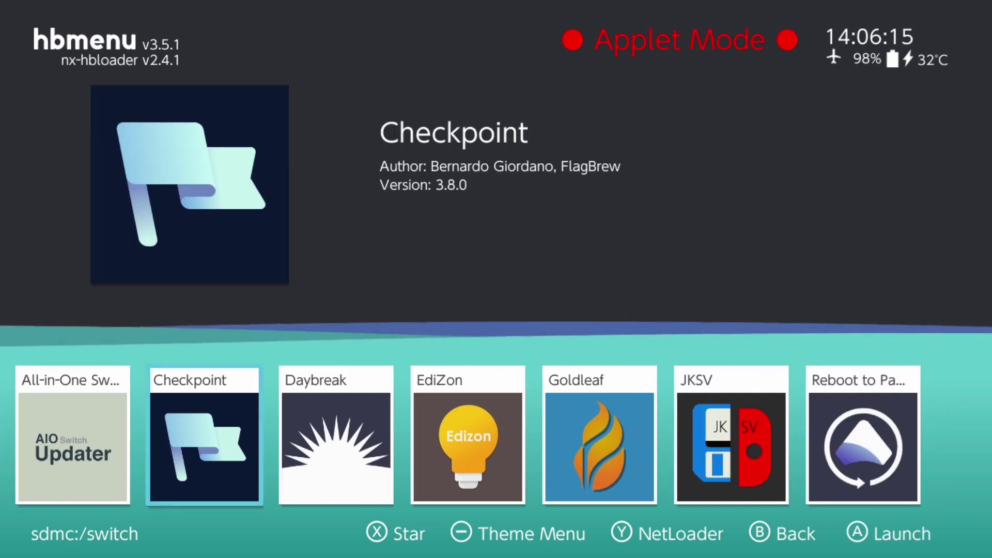
key("Right")
key("Right")
key("Right")
key("Right")
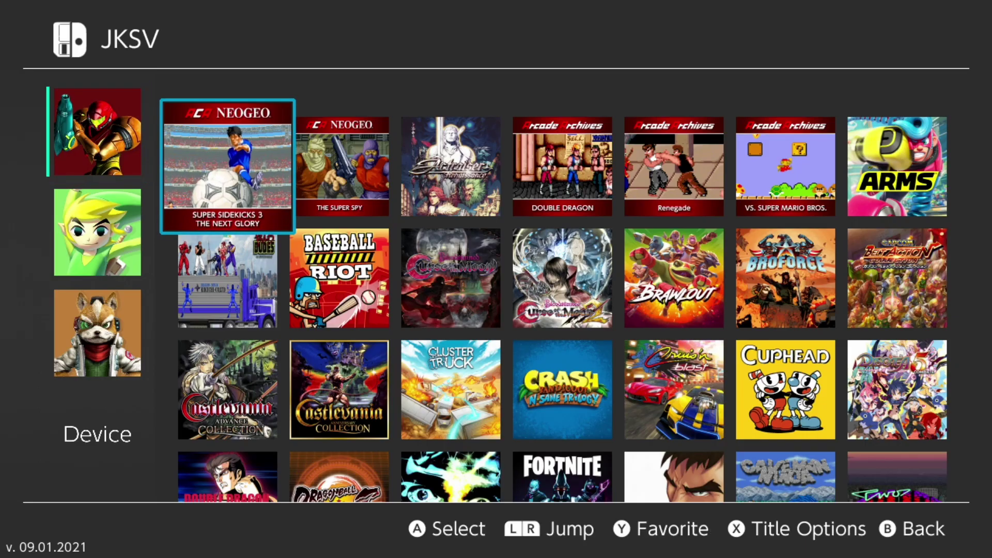
Step: Select Yooka-Laylee at the end of the games grid and open its backups
key("Right")
key("Right")
key("Right")
key("Right")
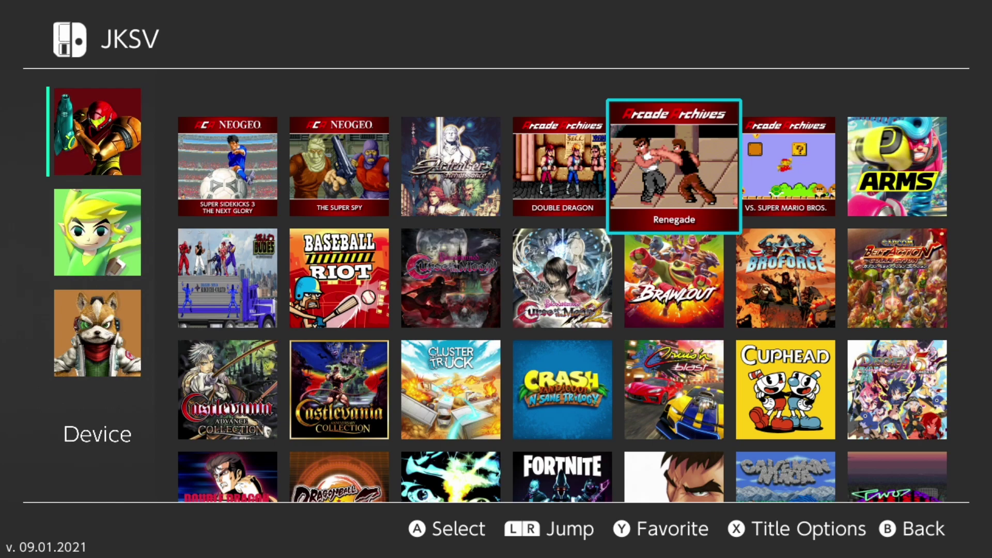
key("Down")
key("Down")
key("Down")
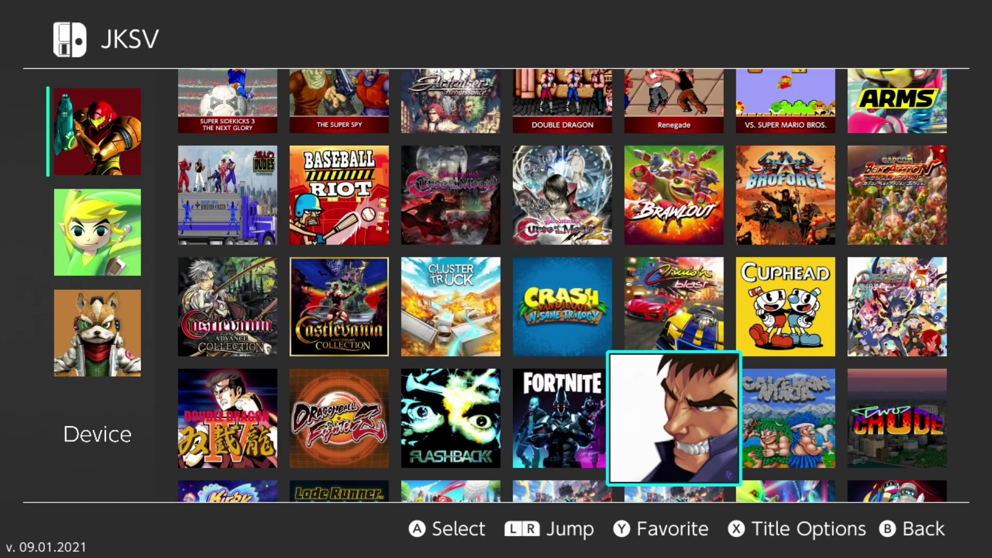
key("Down")
key("Down")
key("Down")
key("Down")
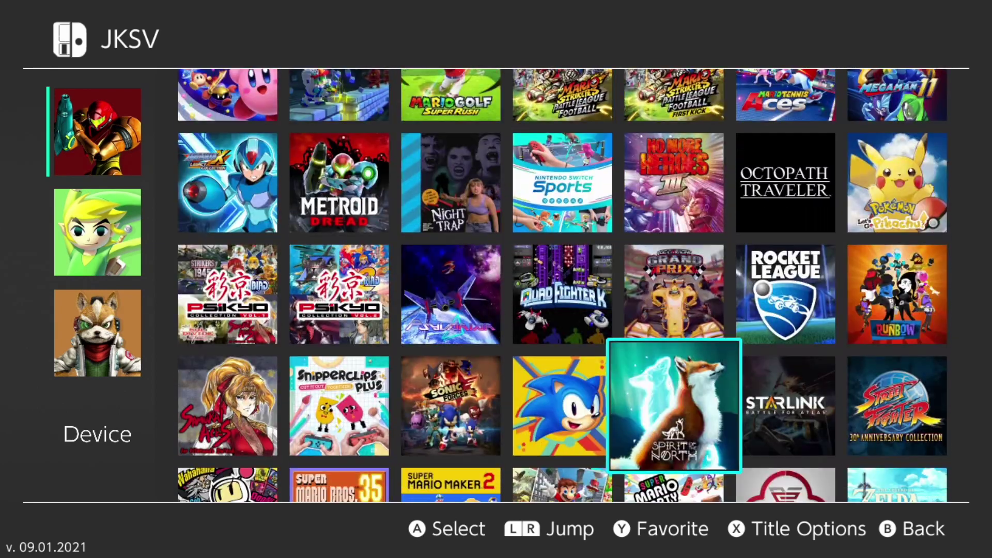
key("Down")
key("Down")
key("Down")
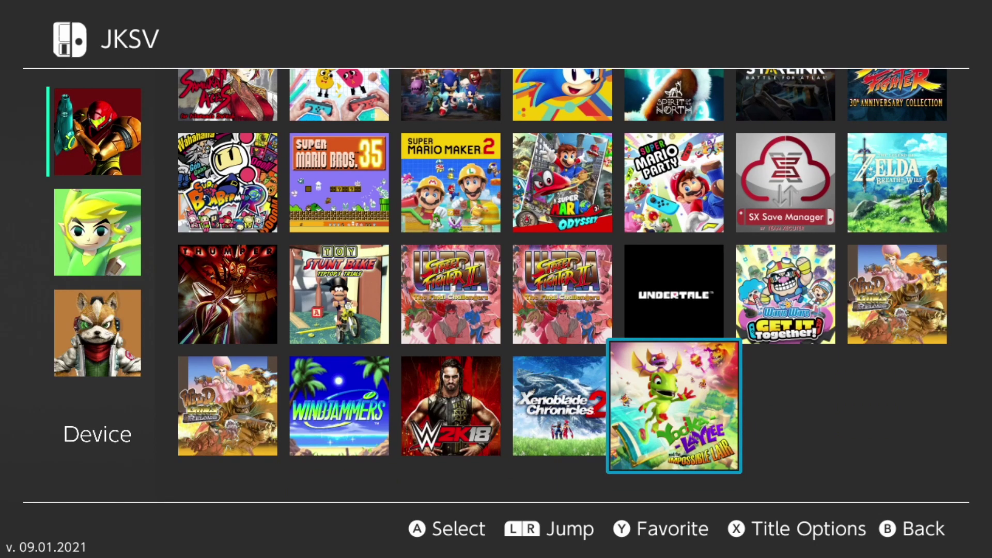
key("Return")
Step: Restore the Martits 2021.05.01 @ 13.23.42 backup and confirm Yes
key("Down")
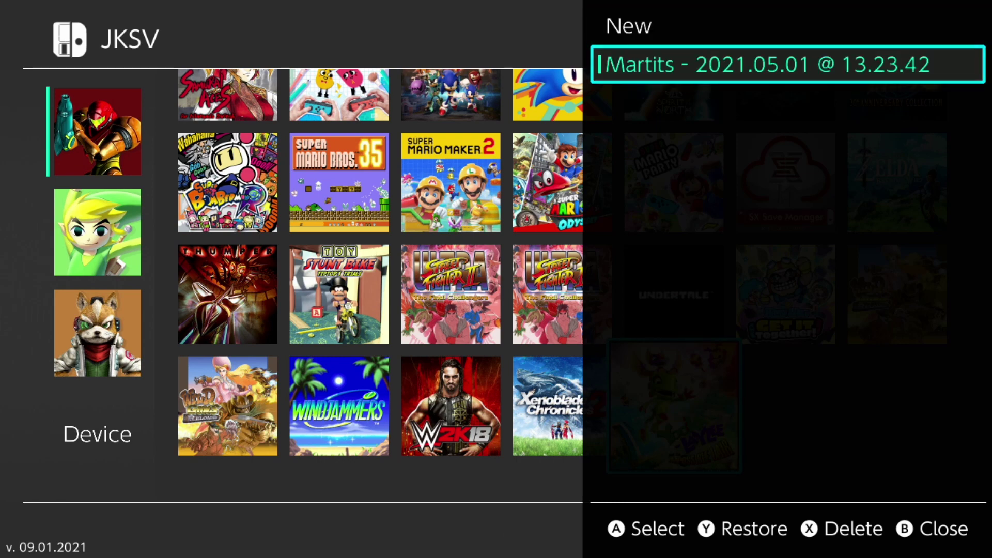
key("y")
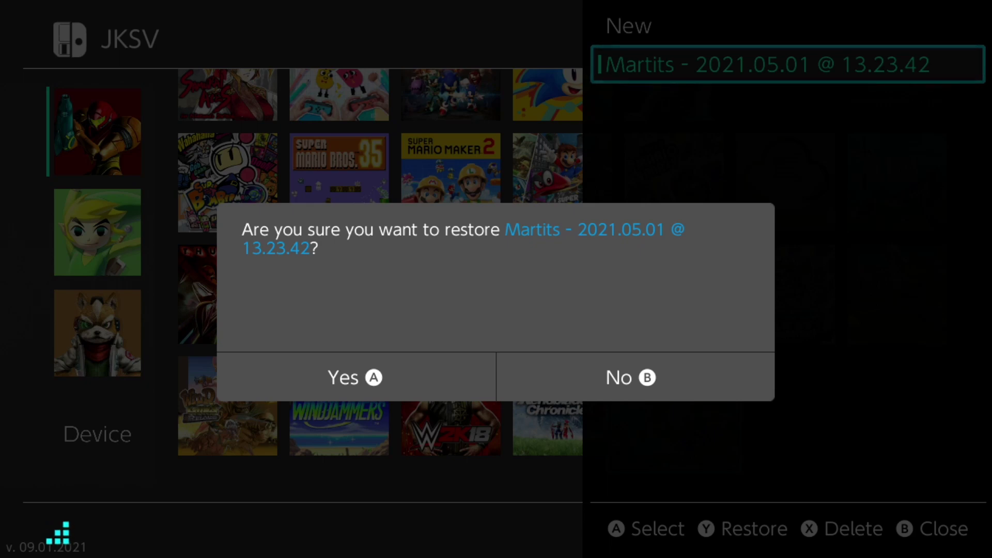
key("a")
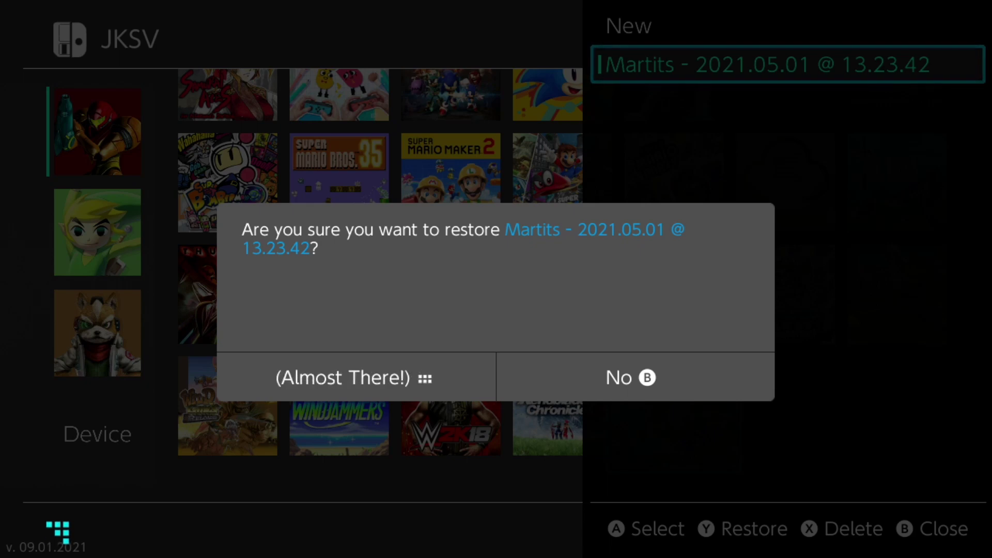